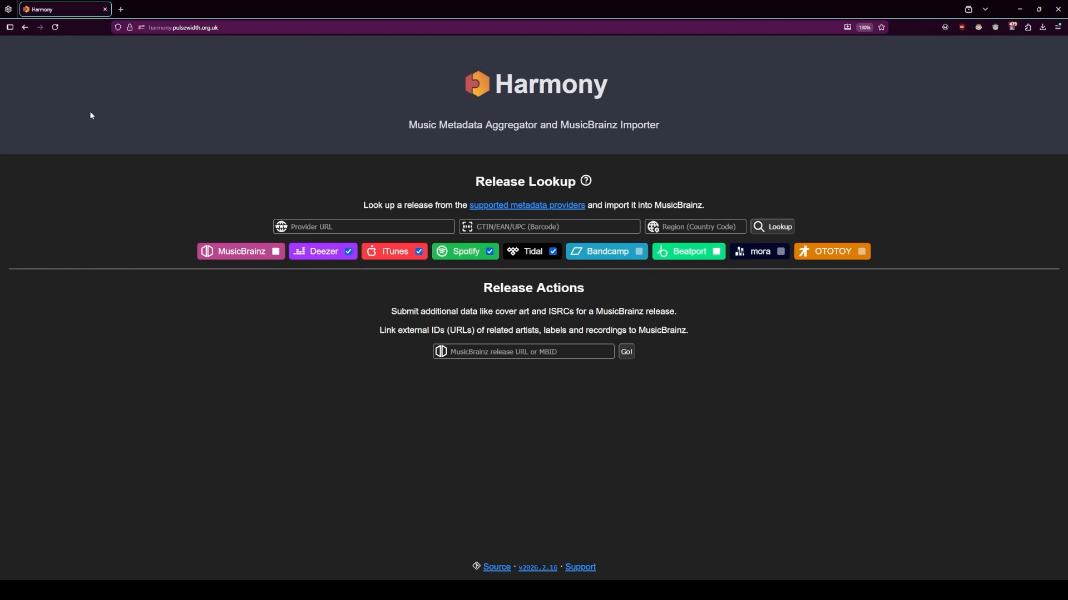
left_click(321, 223)
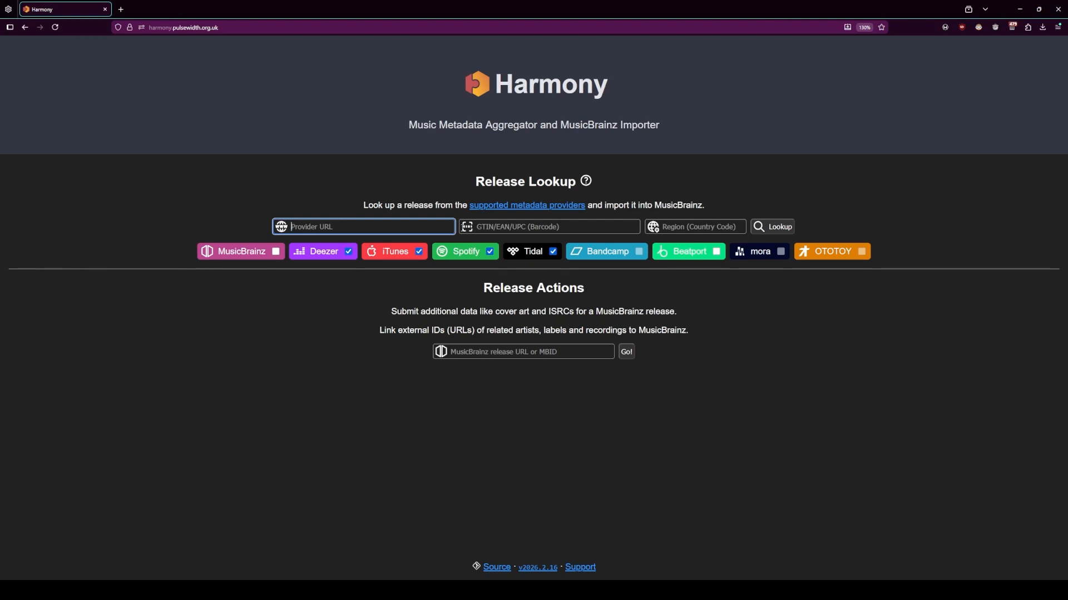
left_click(495, 222)
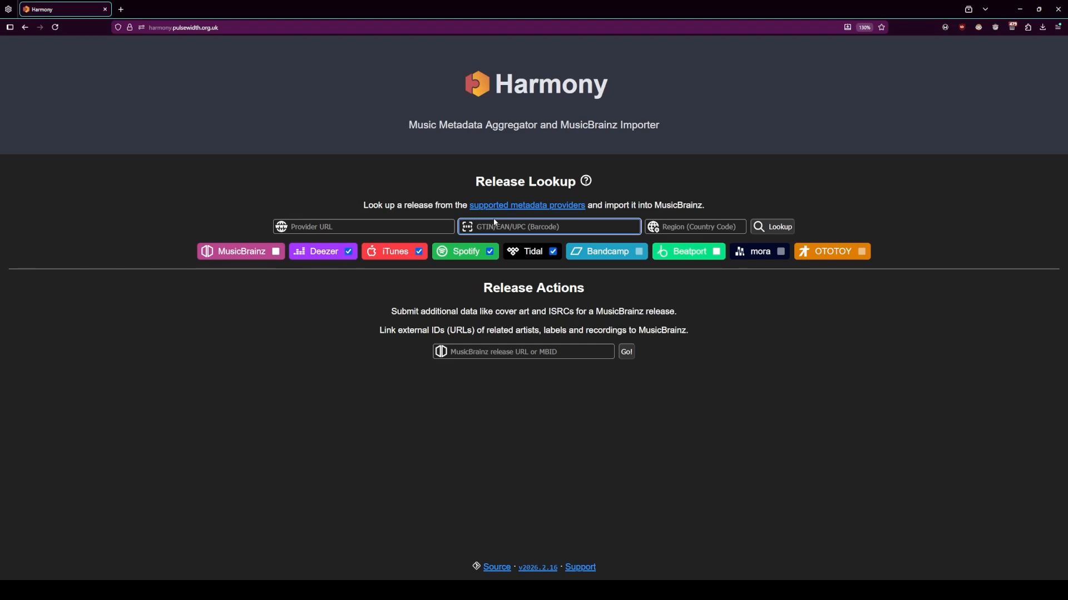
left_click(677, 225)
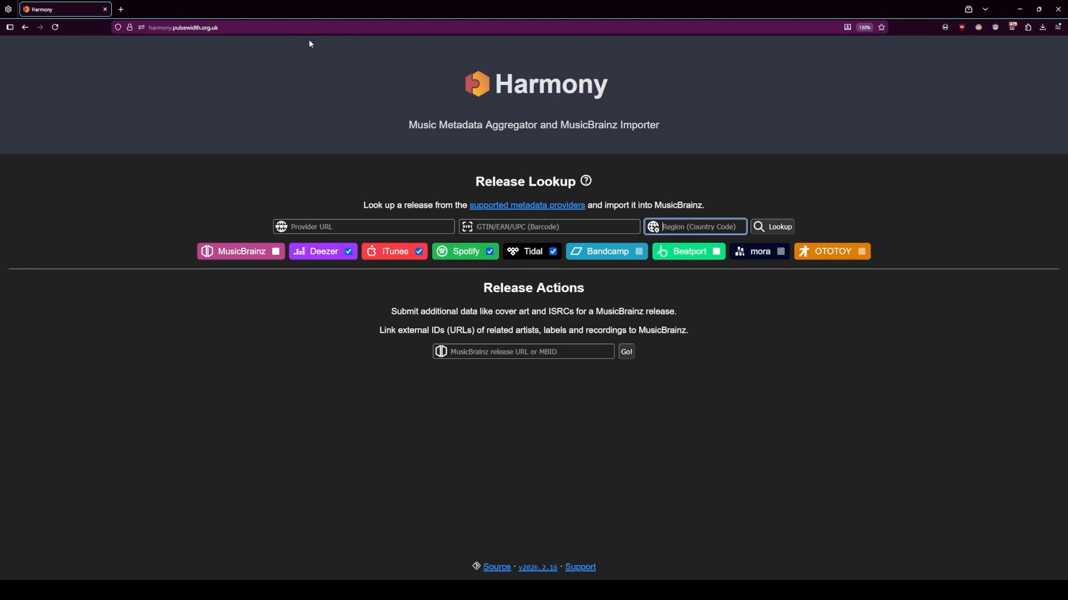
- Open Harmony's settings page and enable MusicBrainz as a default barcode lookup provider
left_click(331, 28)
type("/settings")
key("Return")
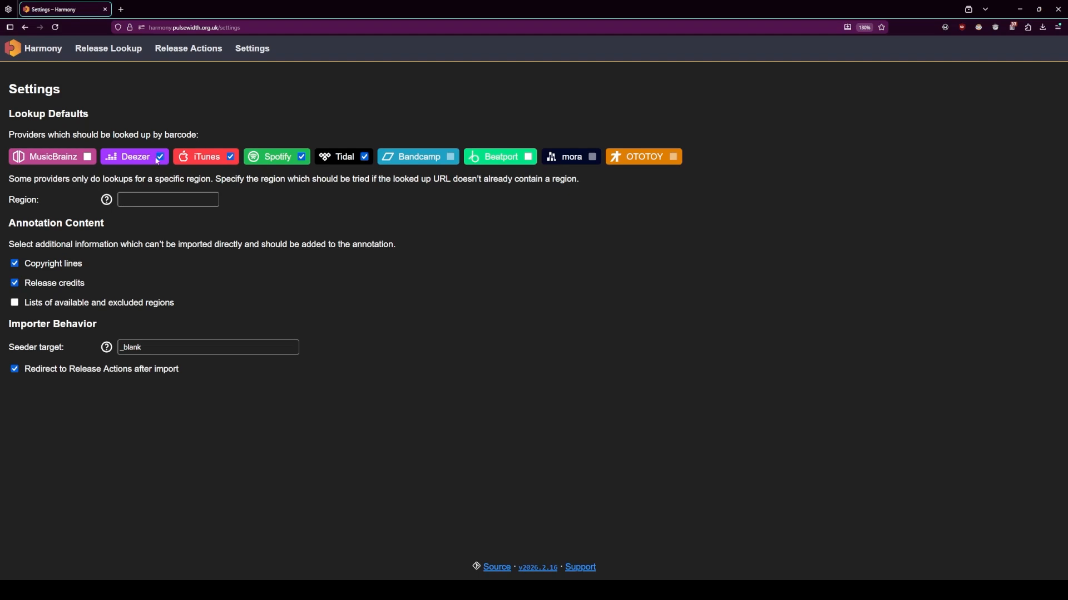
left_click(88, 157)
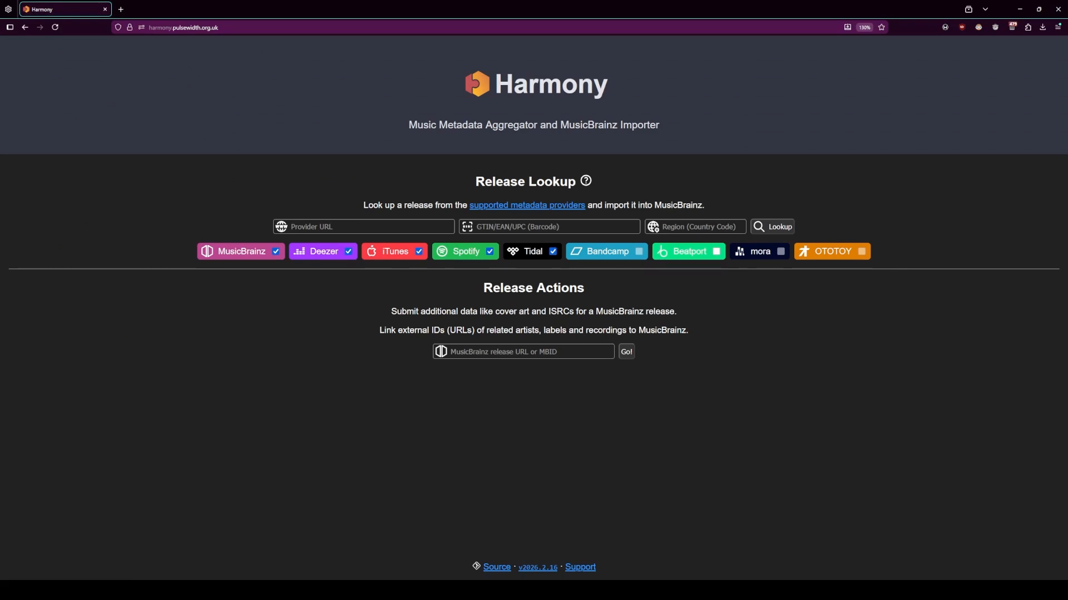
- Look up the release 1 OF US by its copied Spotify album URL and review the combined provider metadata
type("https://open.spotify.com/album/1KP20UTjhhPbxwchEfusgP")
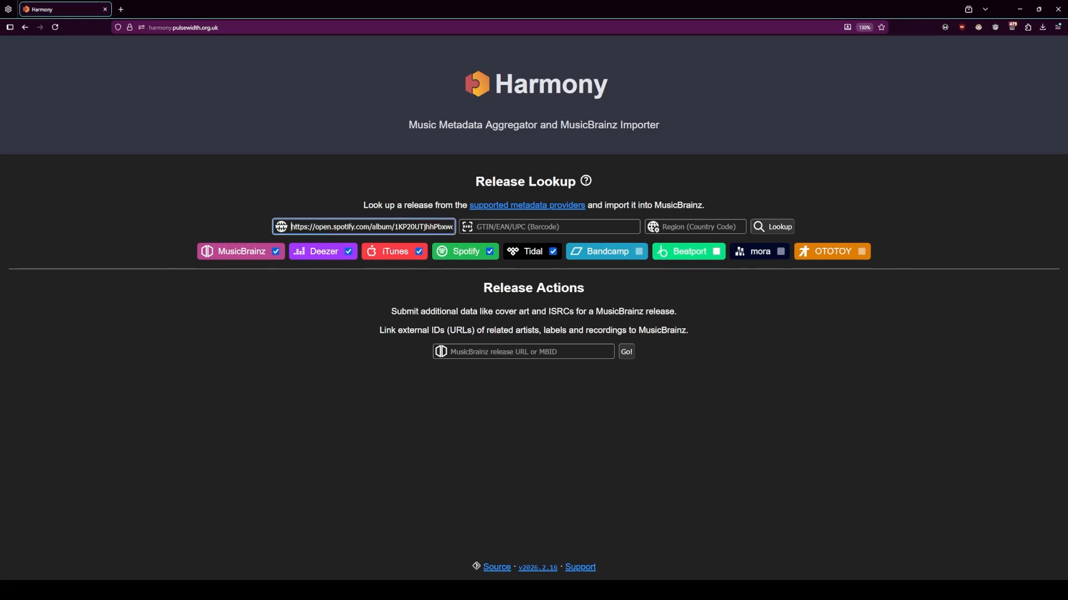
key("Return")
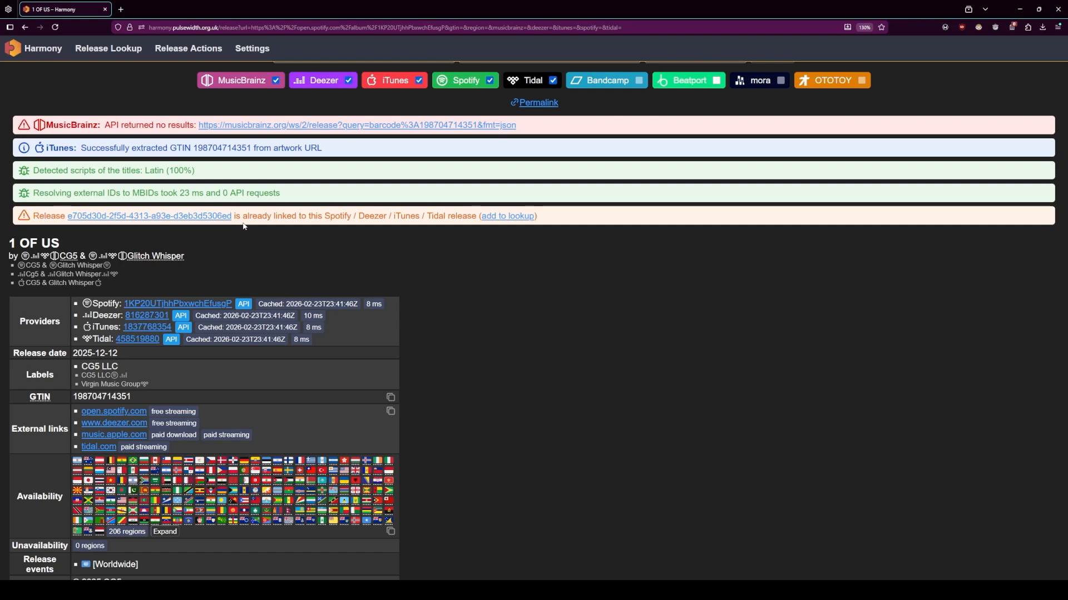
scroll(231, 221, "down", 2)
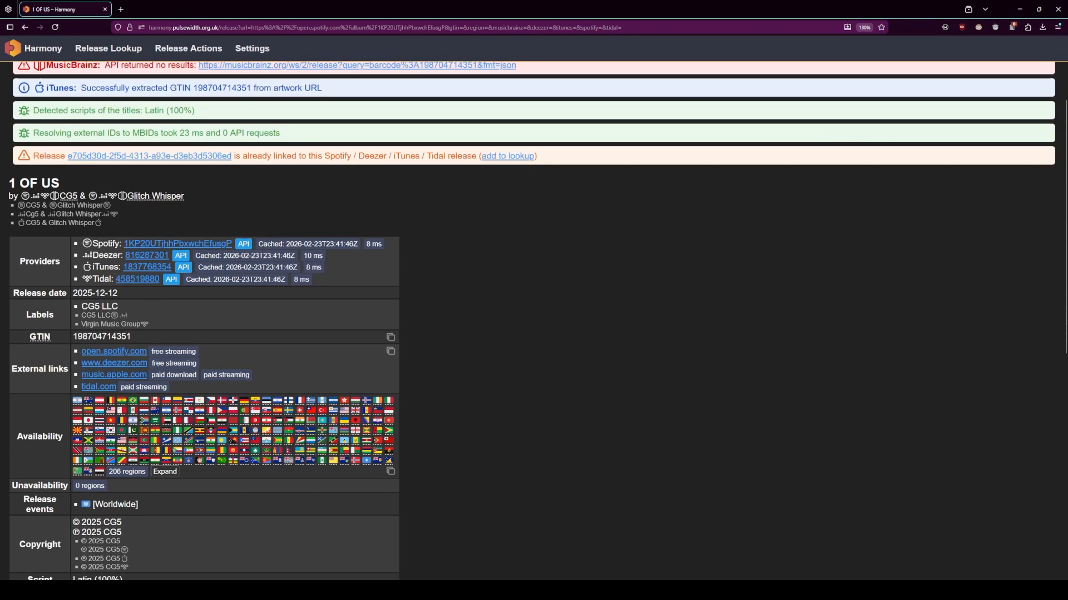
scroll(615, 249, "down", 2)
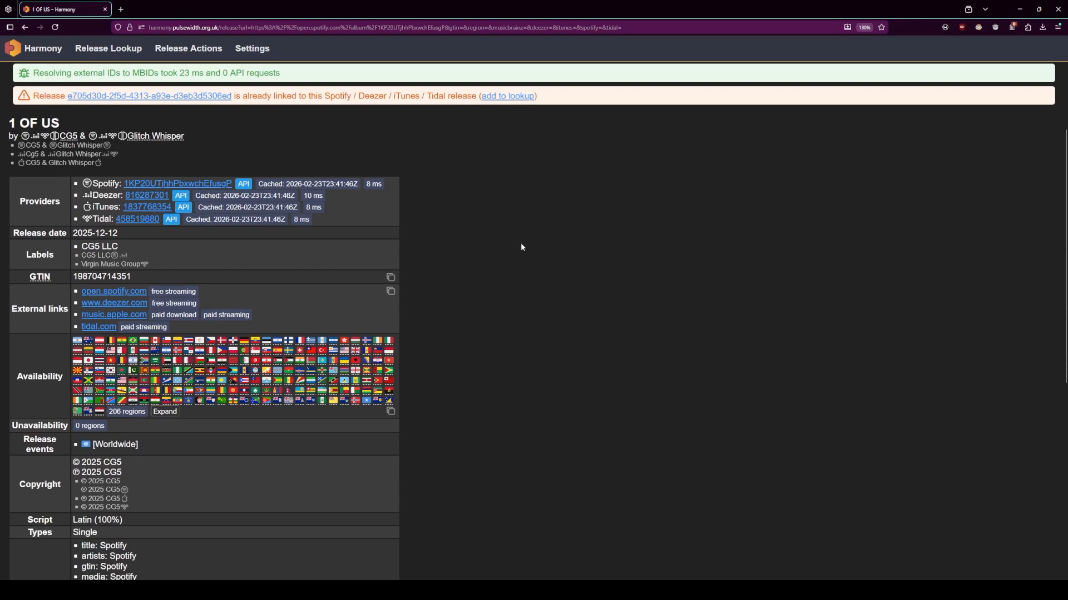
scroll(517, 244, "down", 8)
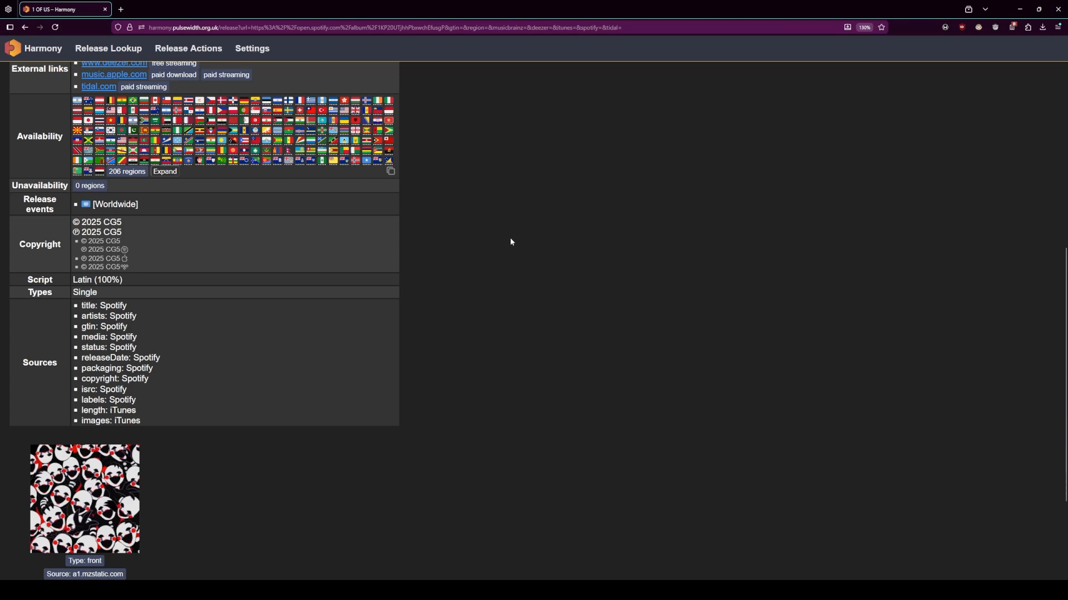
scroll(511, 241, "up", 4)
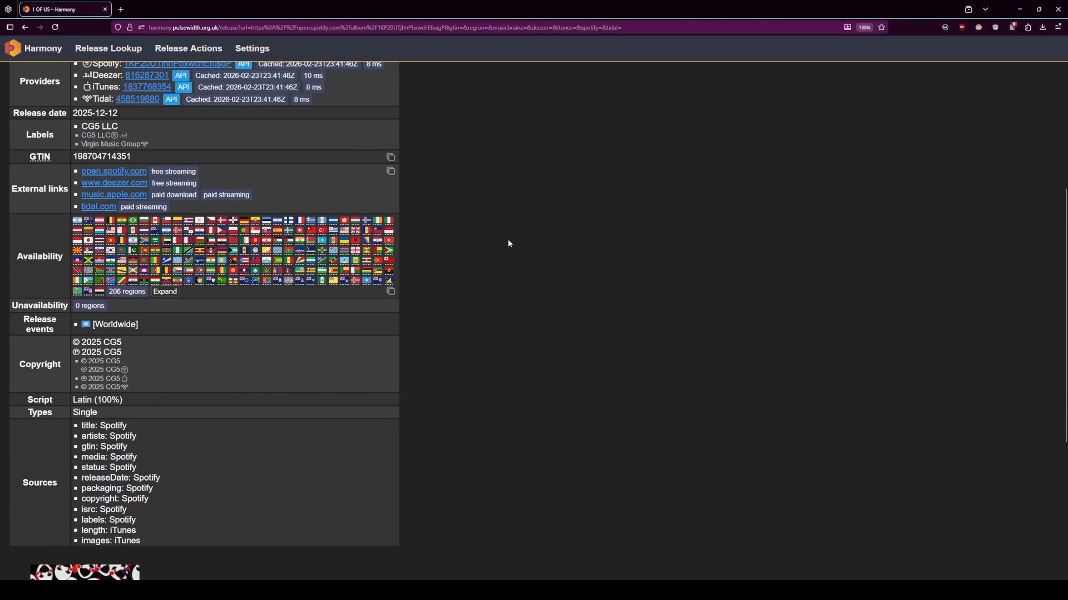
scroll(507, 244, "up", 2)
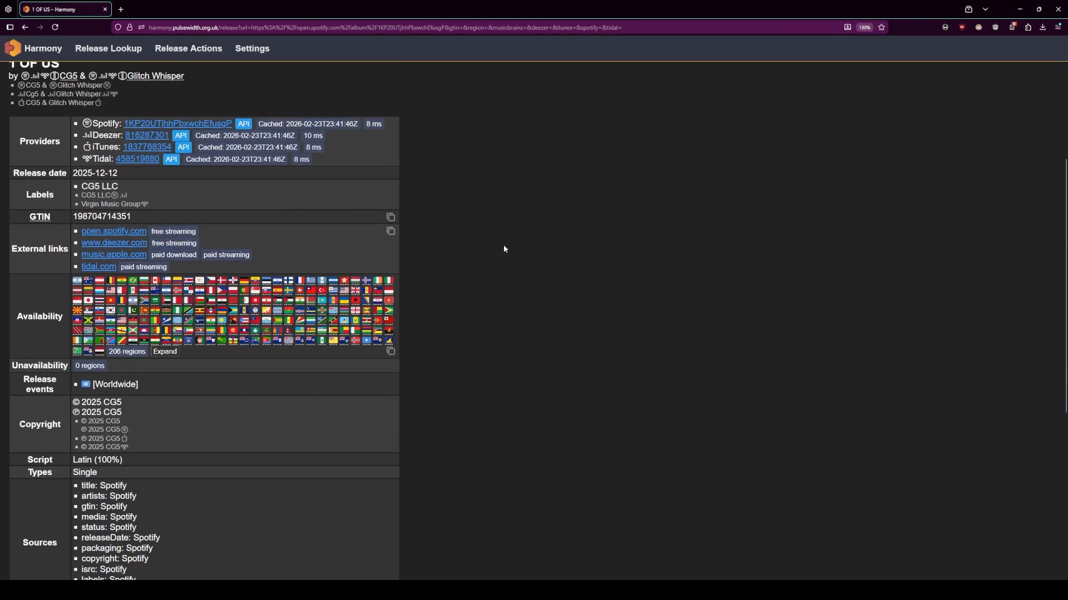
scroll(492, 256, "down", 11)
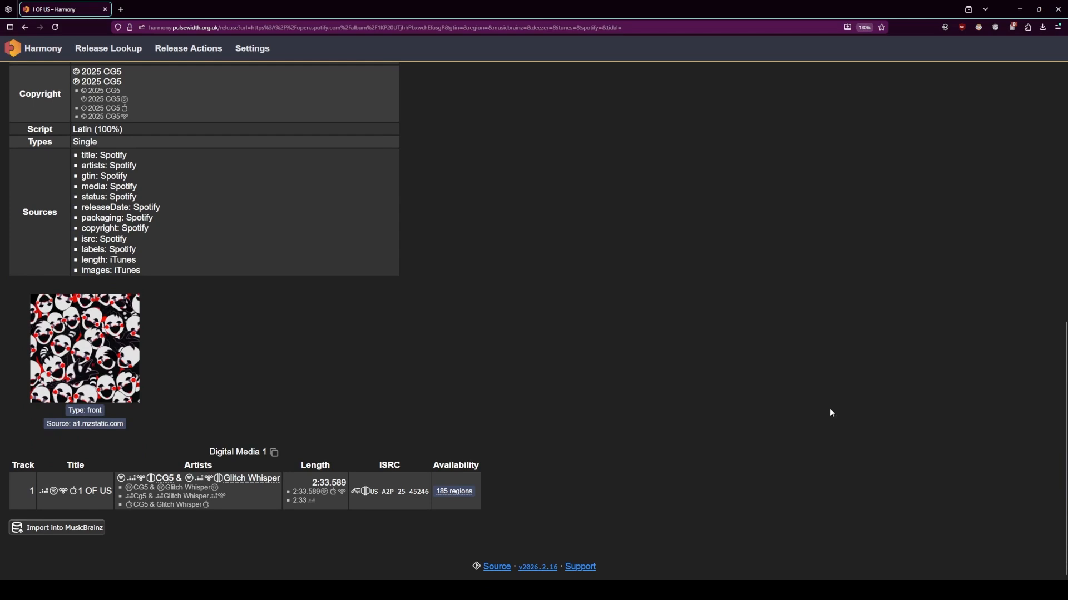
- Preview the MusicBrainz import of 1 OF US, then leave the prefilled Add release form without saving
left_click(79, 528)
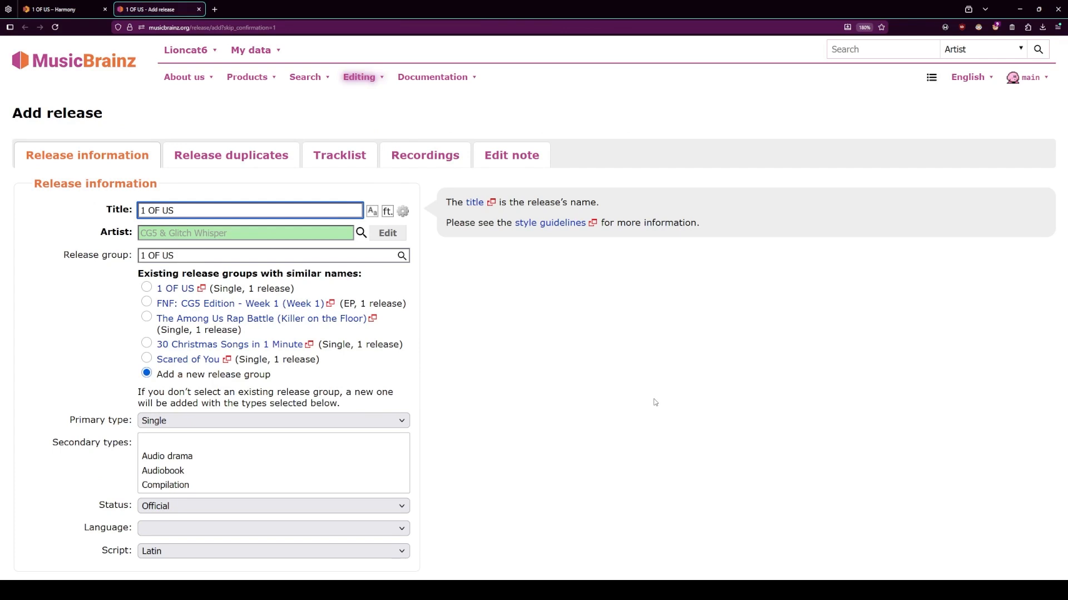
scroll(633, 401, "down", 2)
scroll(632, 401, "down", 2)
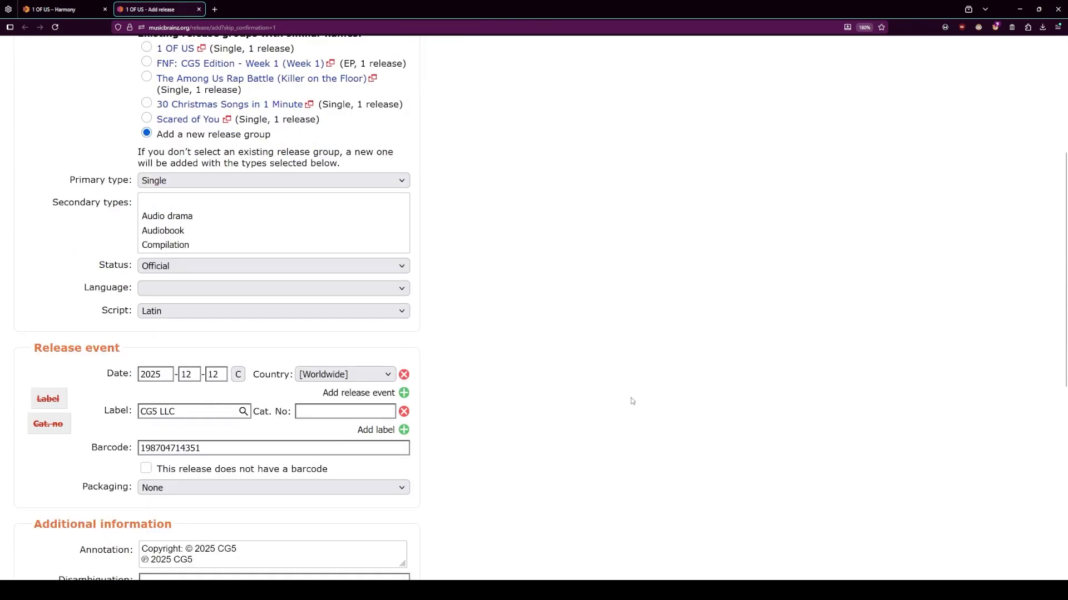
middle_click(186, 8)
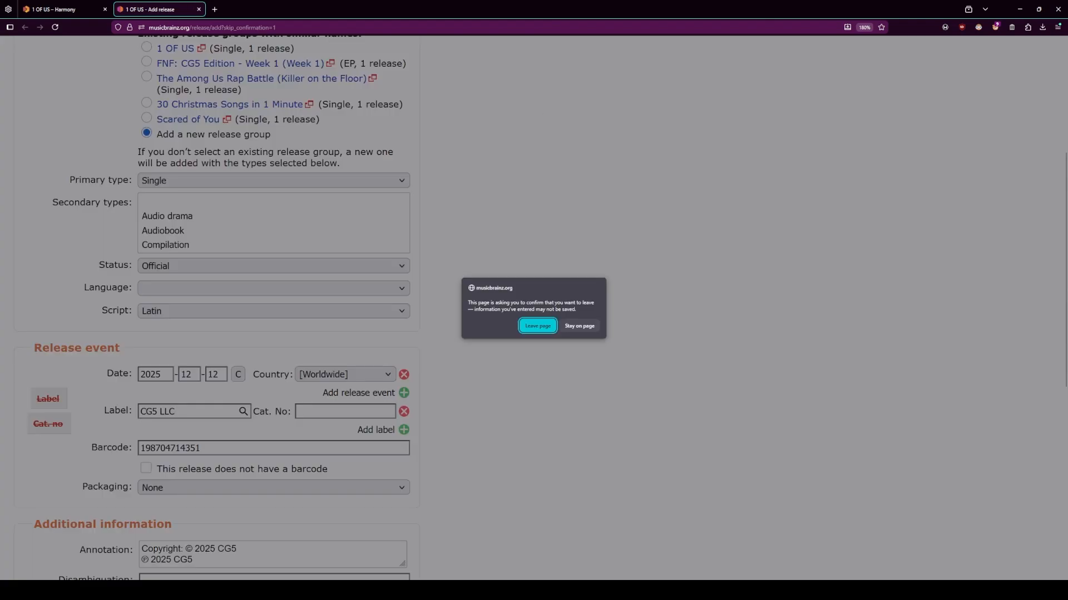
left_click(538, 326)
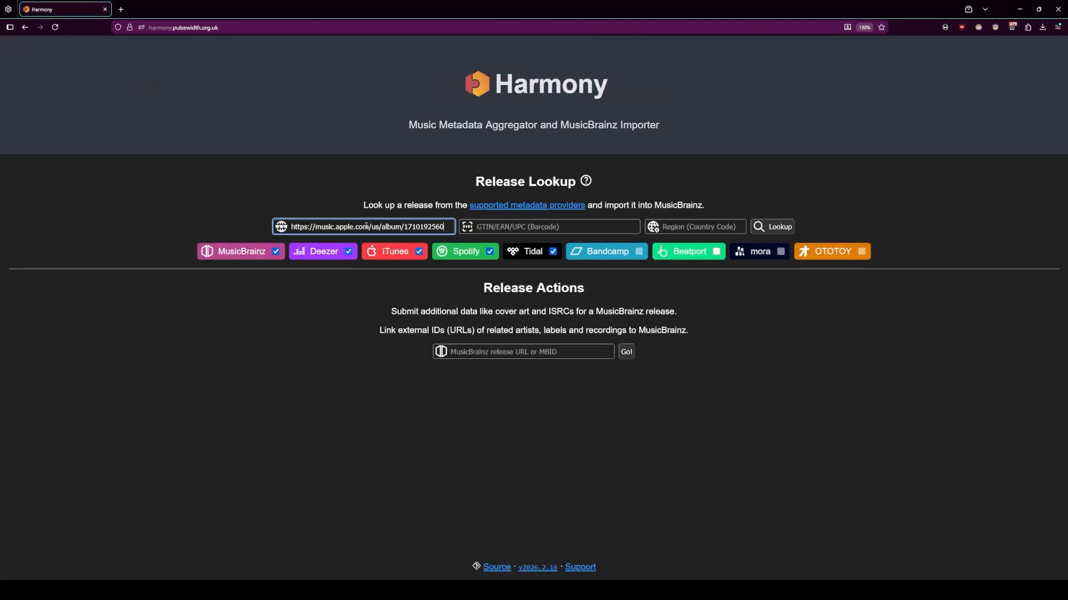
key("Return")
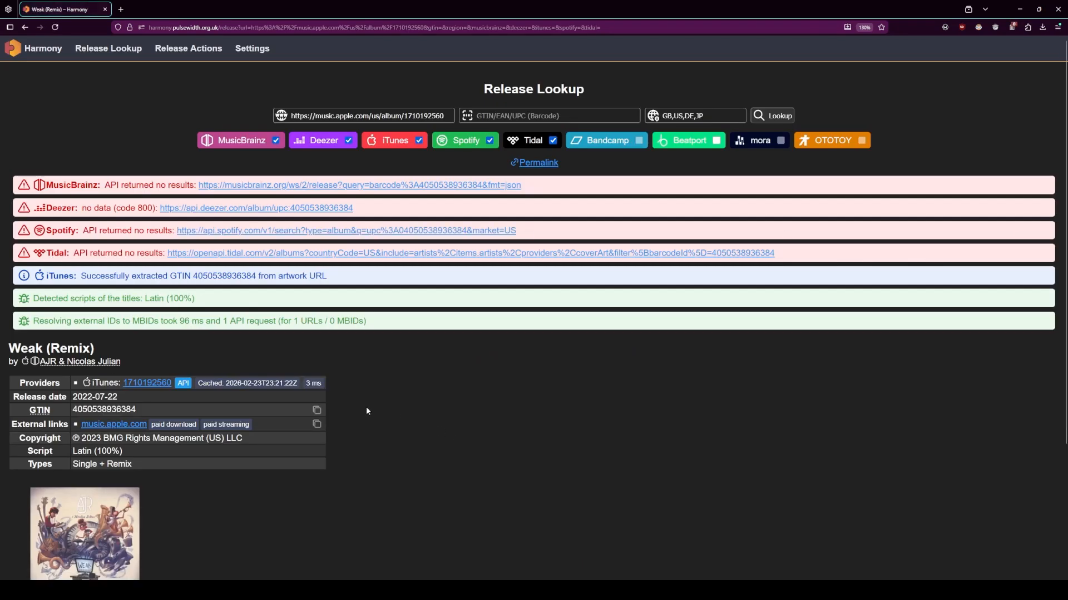
scroll(705, 392, "down", 2)
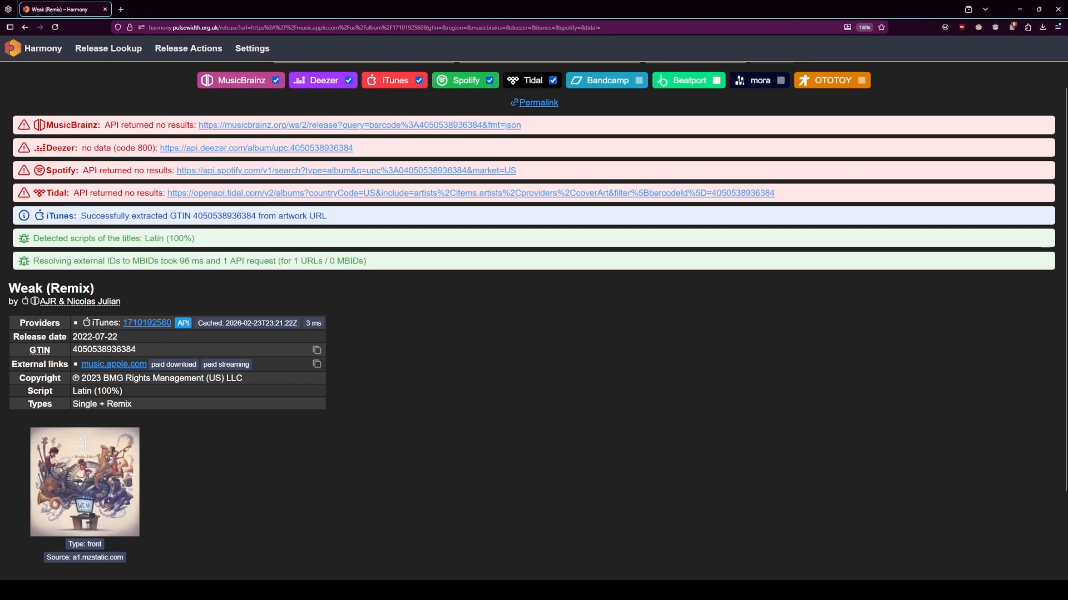
key("Return")
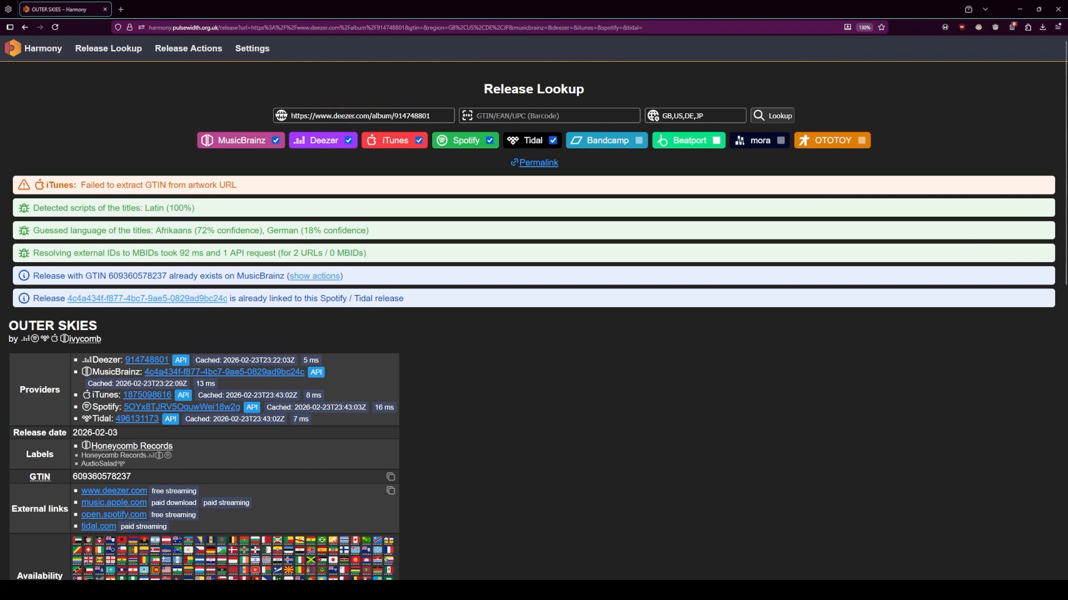
scroll(467, 258, "down", 2)
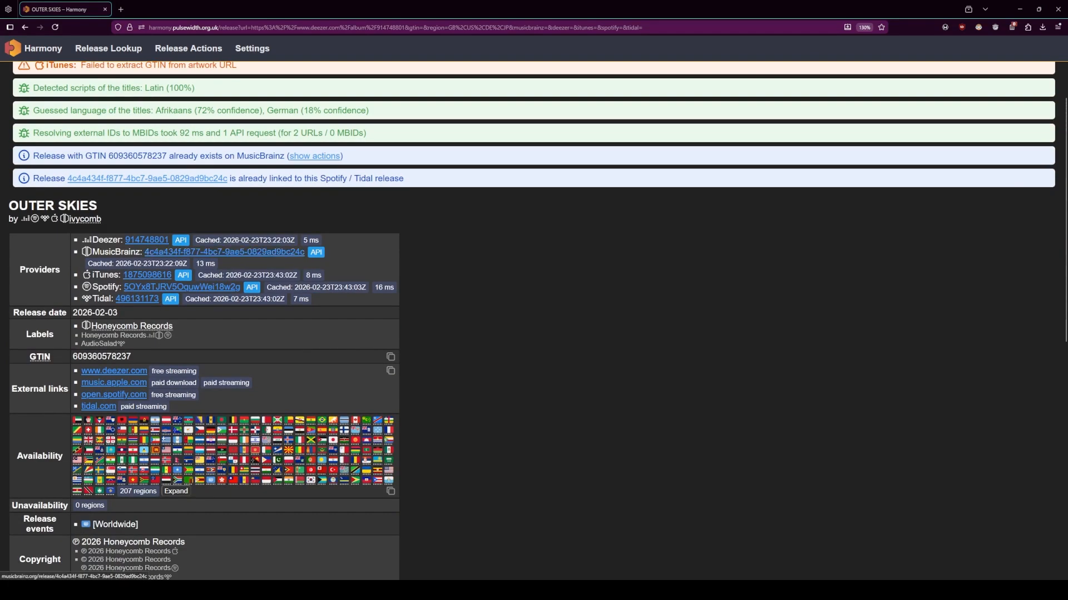
scroll(466, 255, "down", 8)
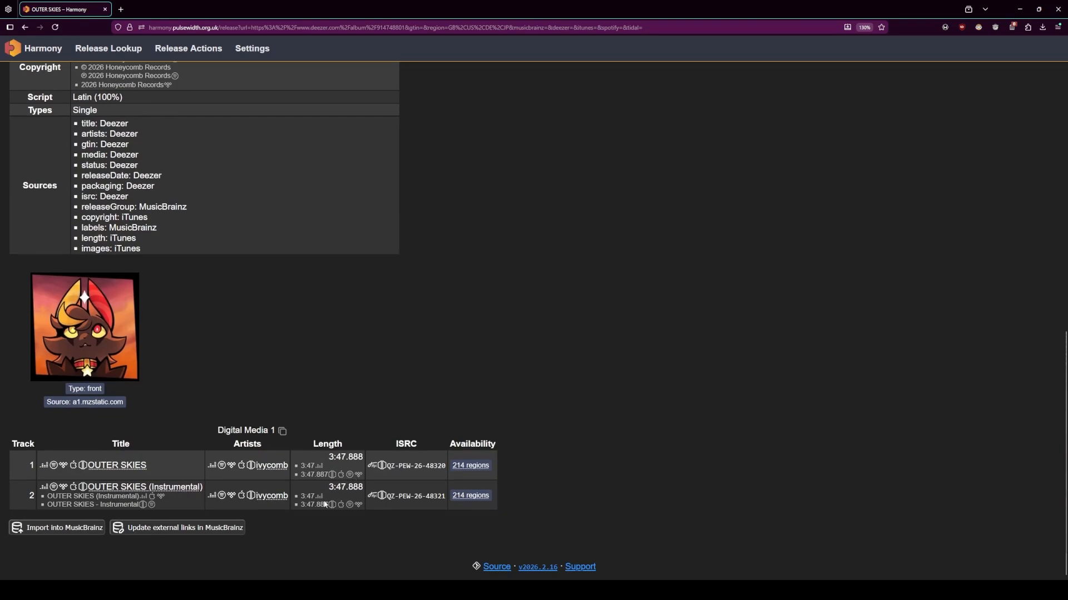
- Preview the external links update for OUTER SKIES in MusicBrainz, confirming the form submission, and close the release editor without saving
left_click(209, 532)
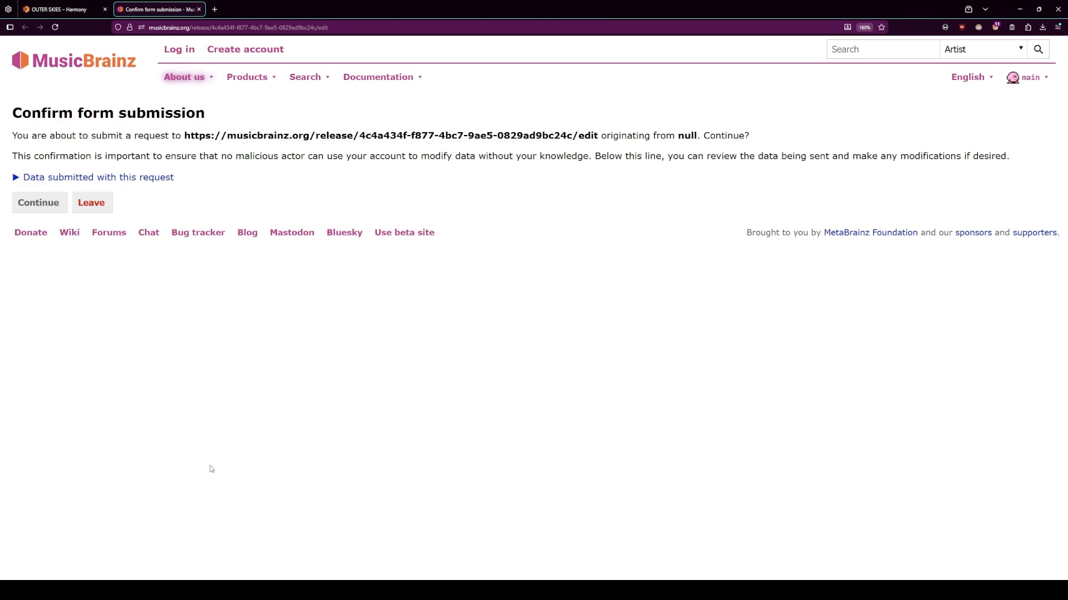
left_click(51, 209)
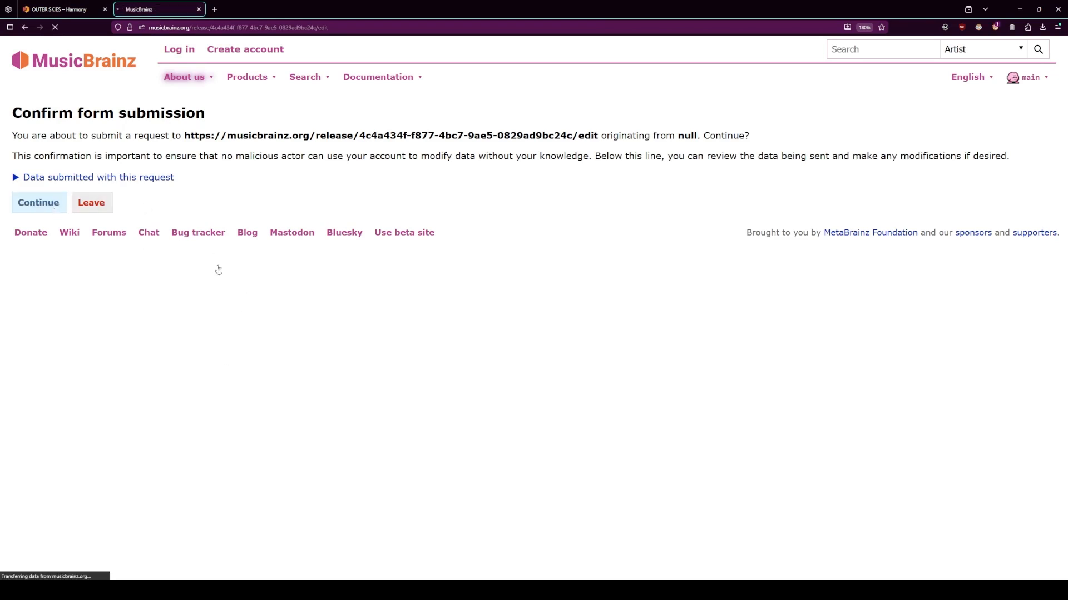
scroll(259, 347, "down", 5)
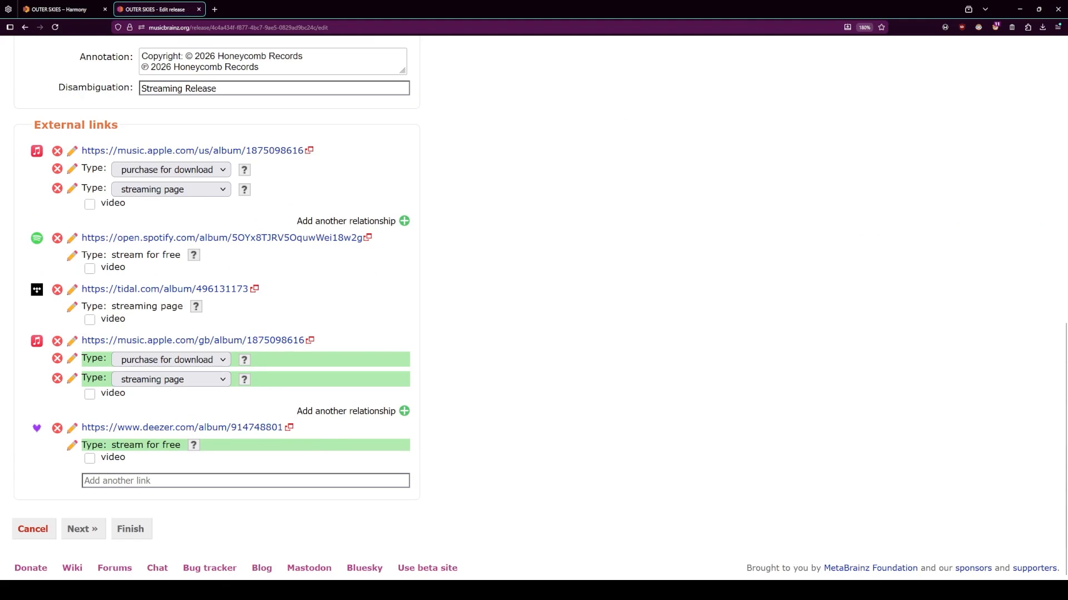
key("ctrl+w")
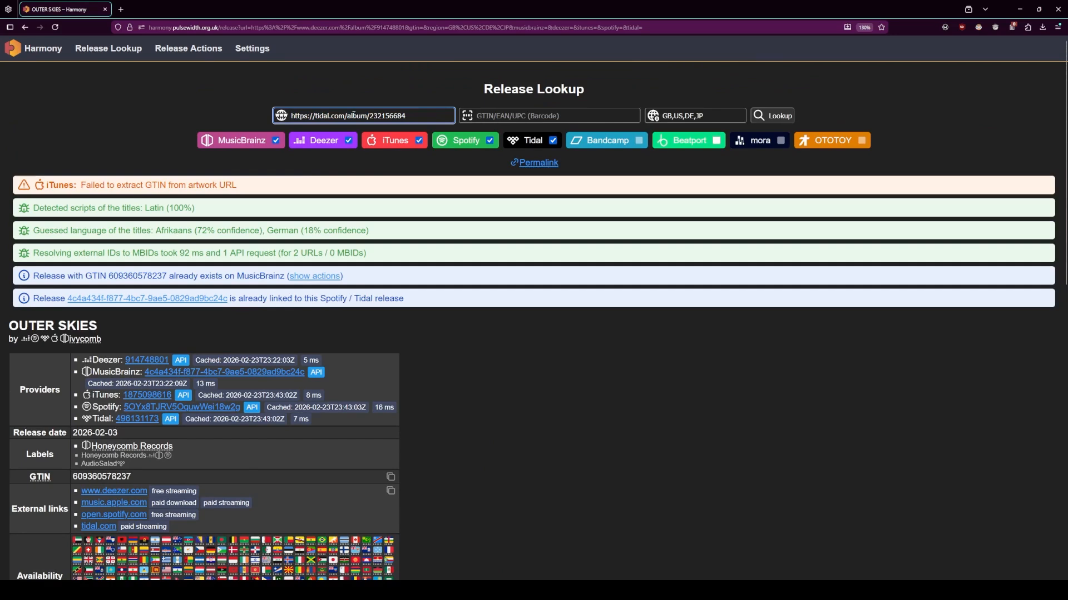
key("Return")
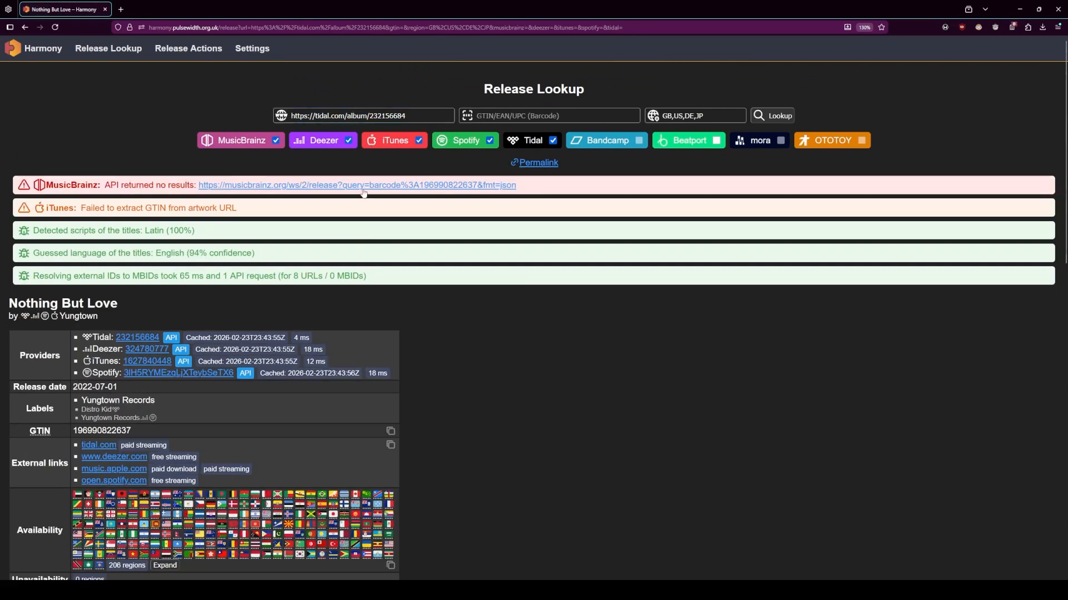
scroll(369, 240, "down", 2)
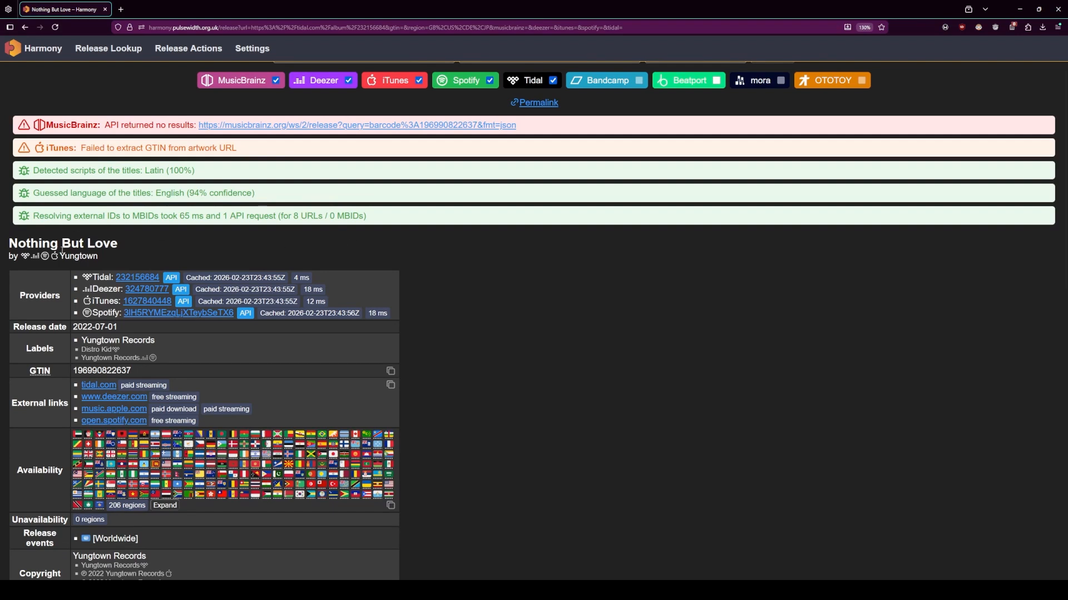
scroll(78, 389, "down", 15)
left_click(92, 528)
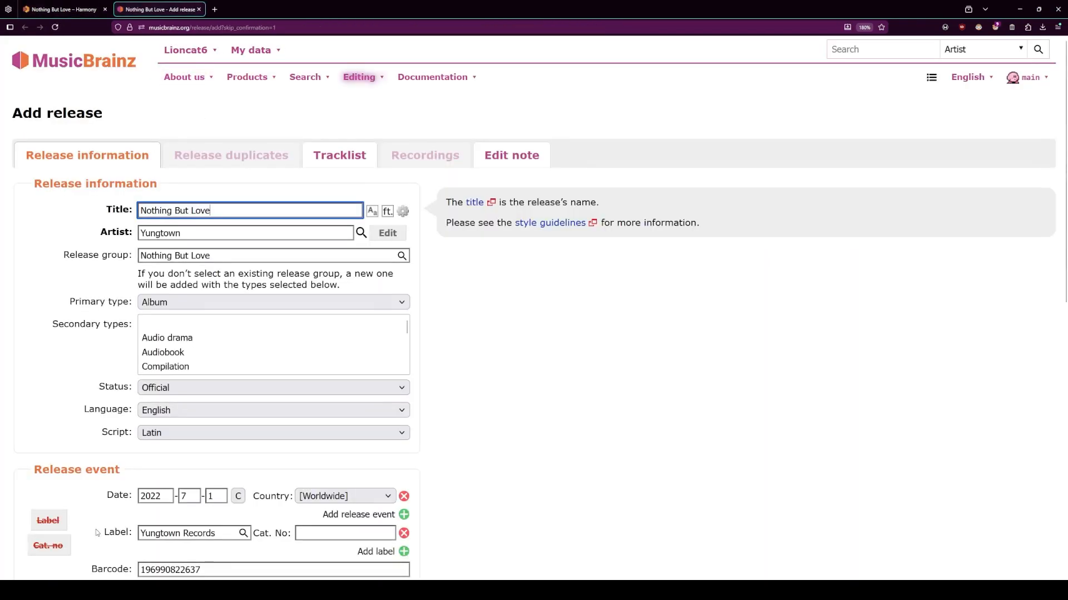
key("ctrl+w")
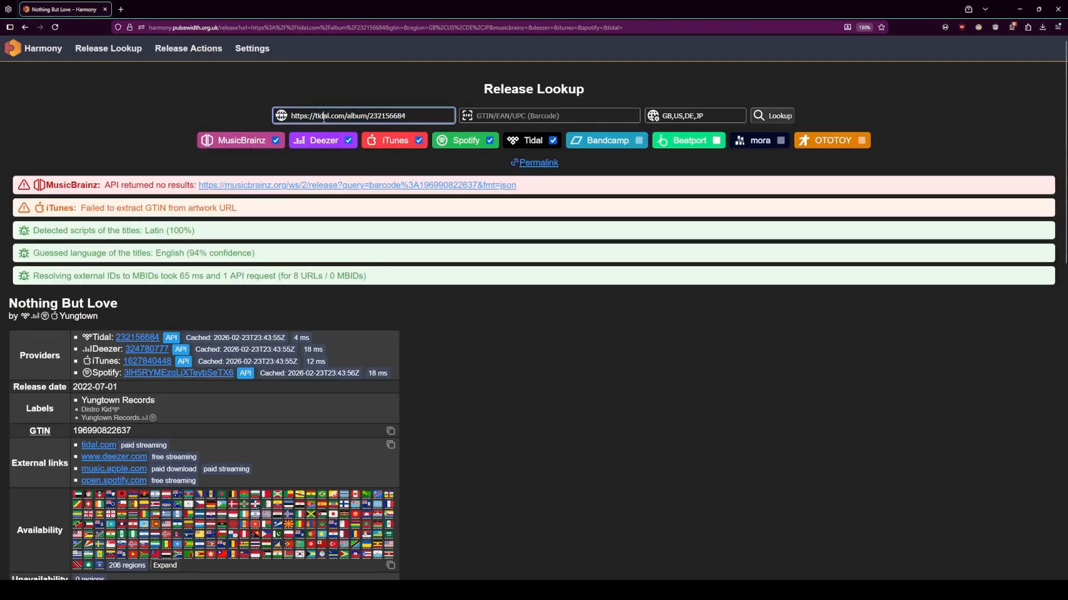
triple_click(325, 116)
type("https://a-saph.bandcamp.com/track/spontane0u5")
key("Return")
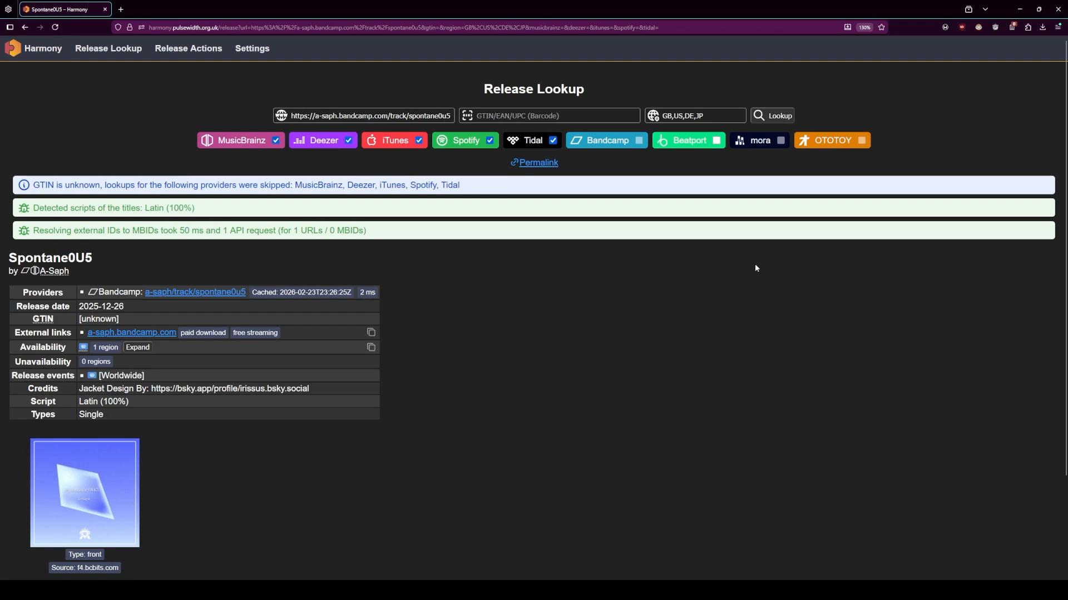
scroll(706, 270, "down", 2)
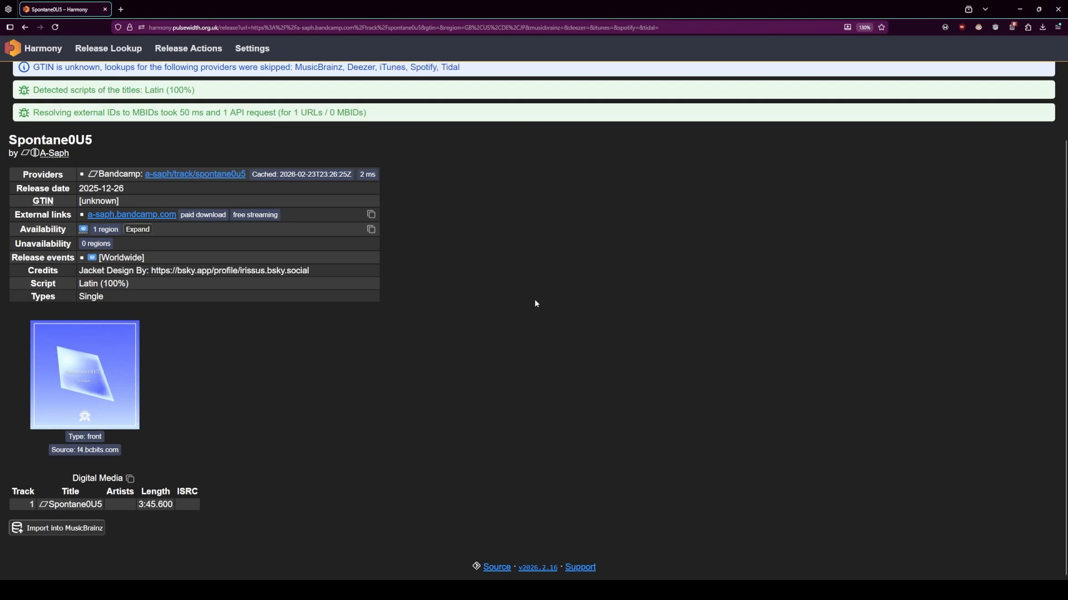
left_click(89, 527)
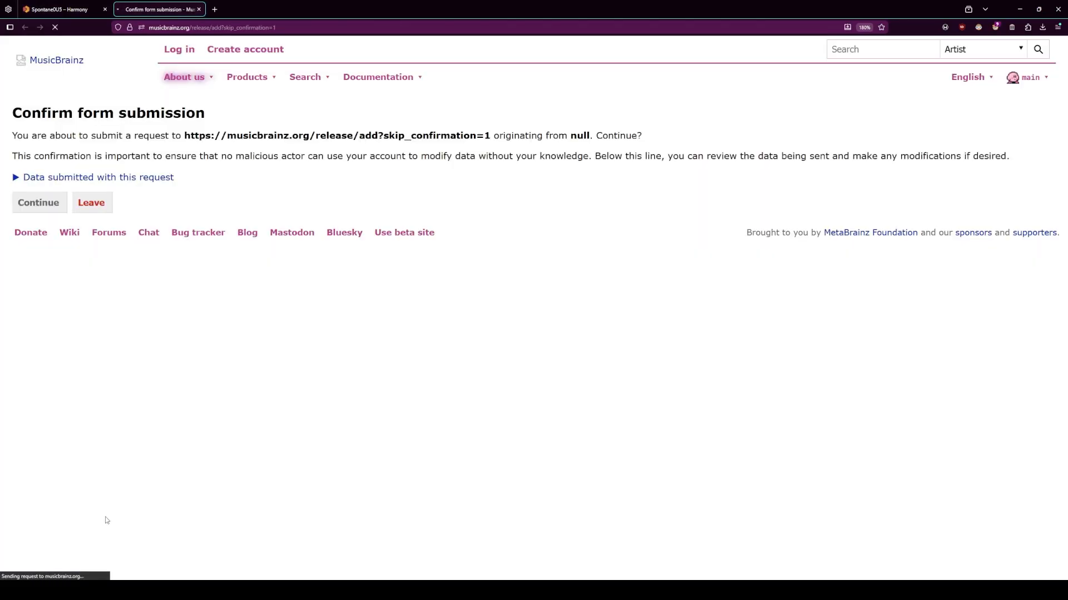